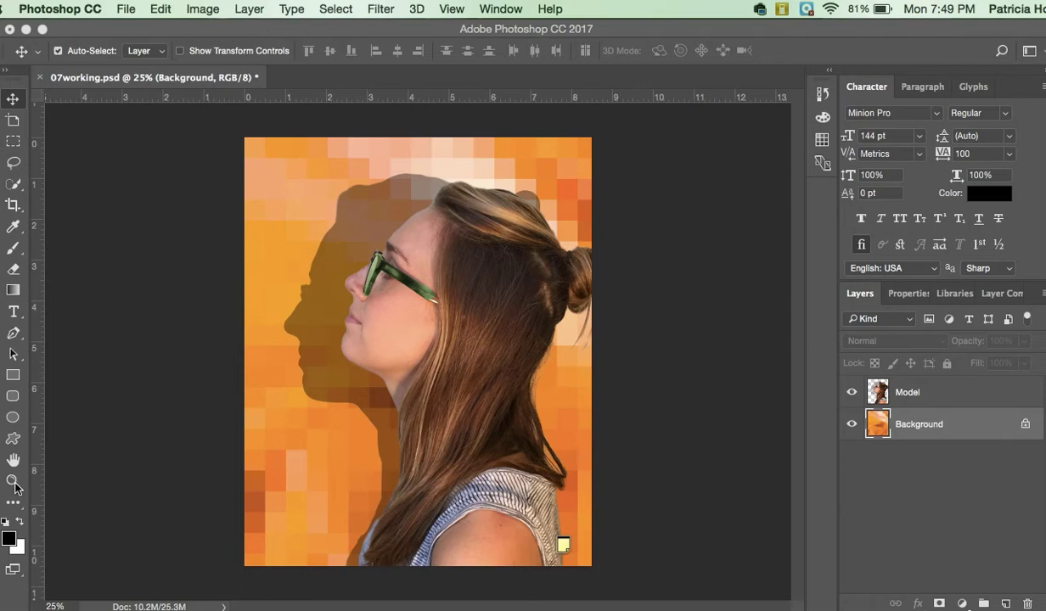
- Turn off the rulers around 07working.psd with View > Rulers
click(450, 9)
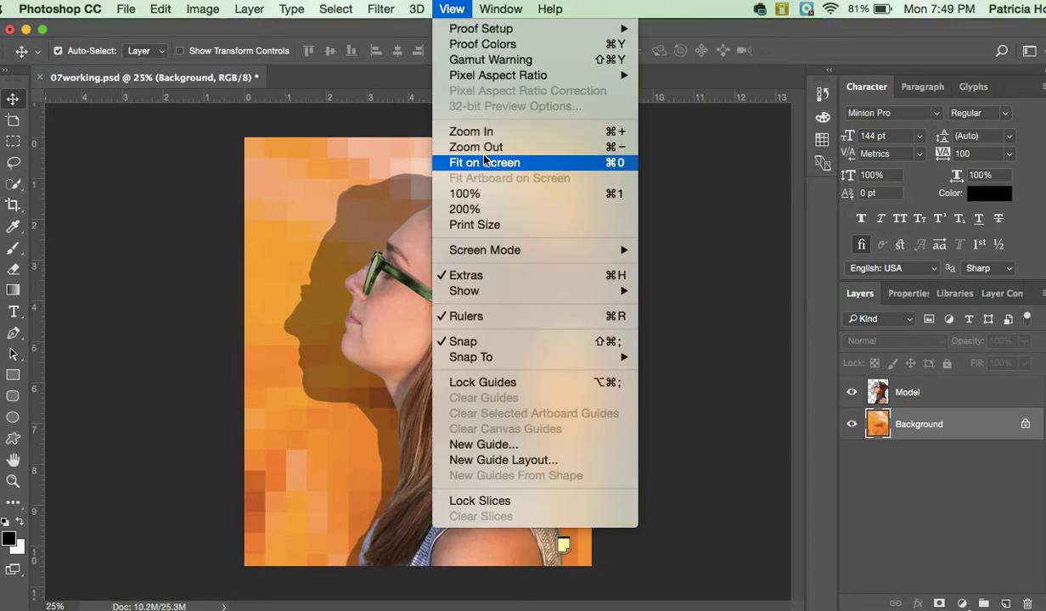
click(259, 215)
click(445, 9)
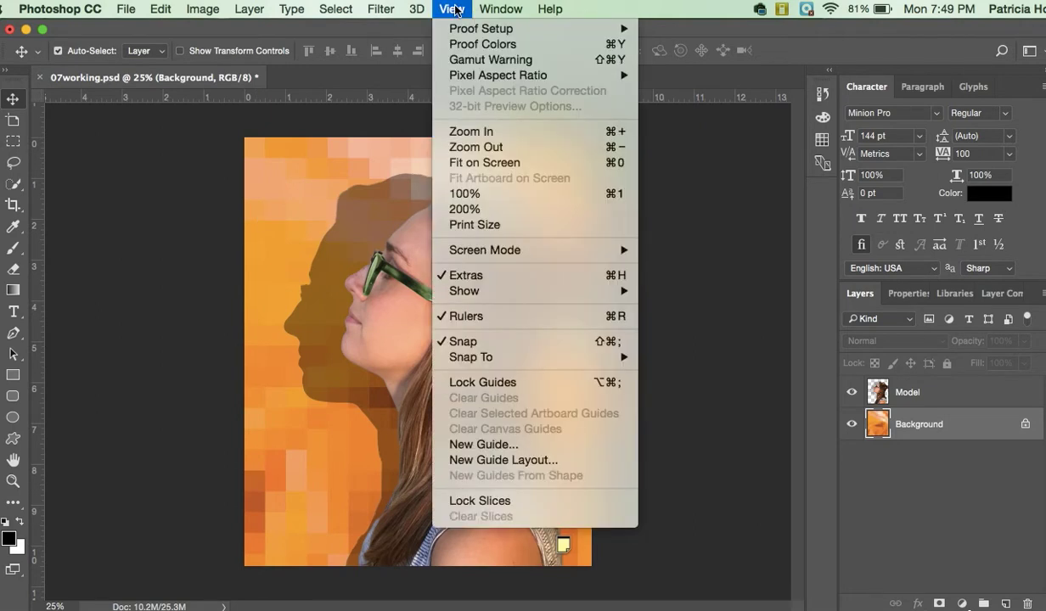
click(475, 314)
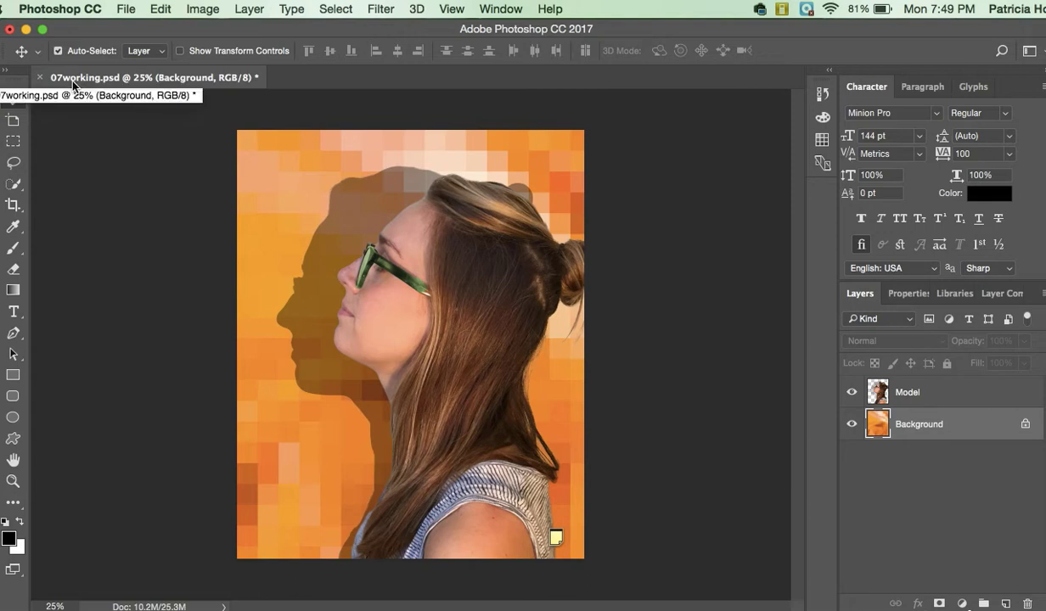
- Save 07working.psd, then check the workspace list without changing it
key(super+s)
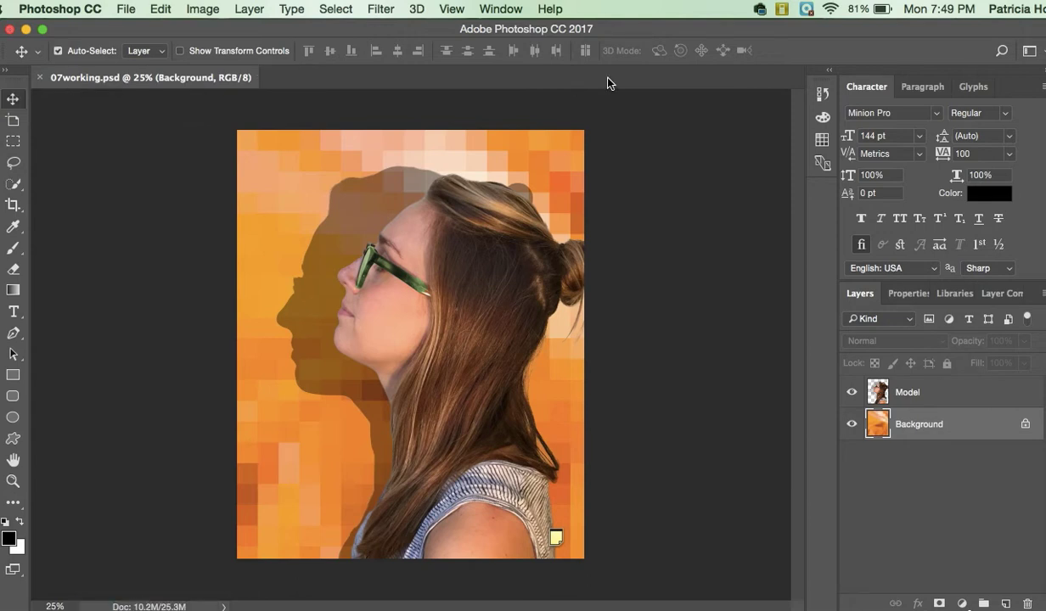
click(1030, 52)
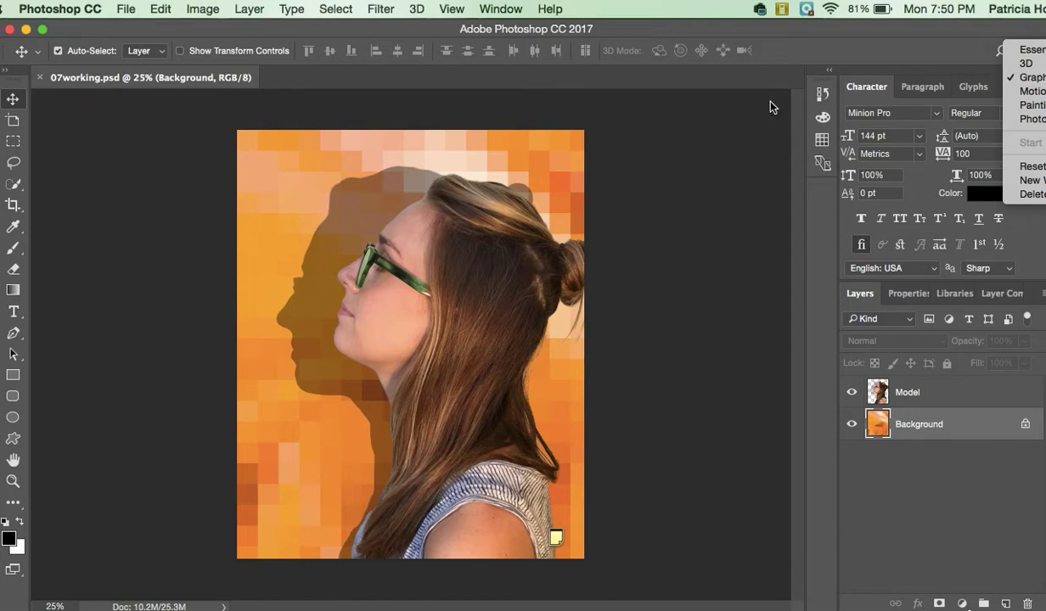
click(919, 427)
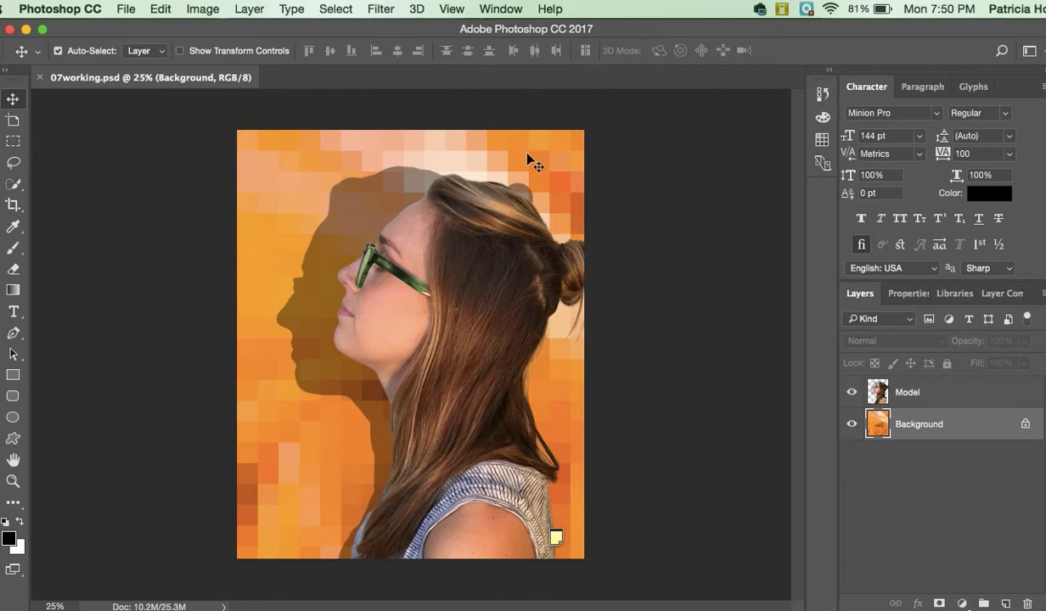
- Show the rulers again and drag a vertical guide to the 4.250 in centre line
click(451, 11)
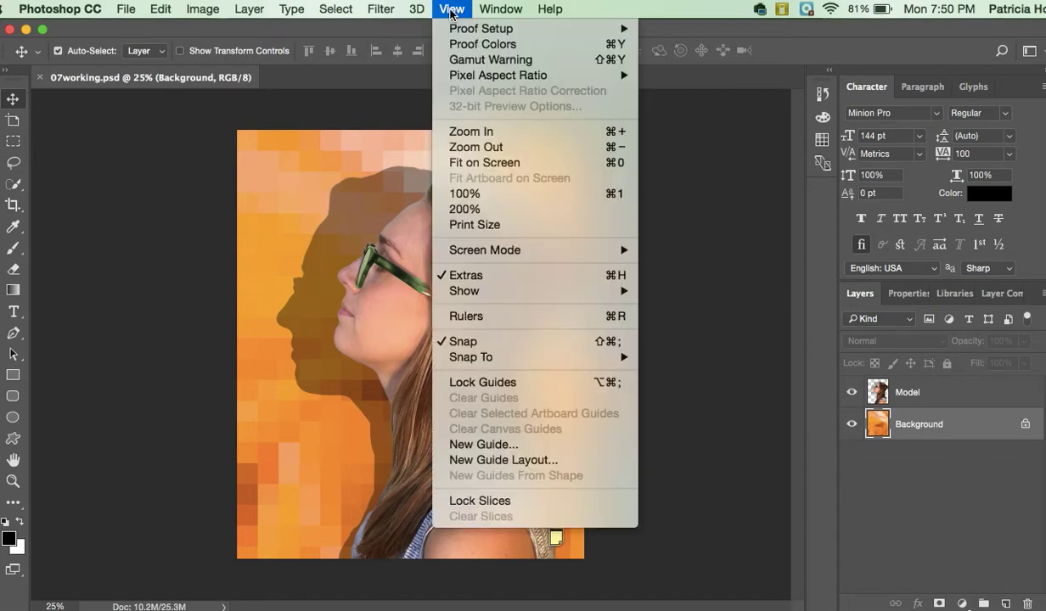
click(464, 317)
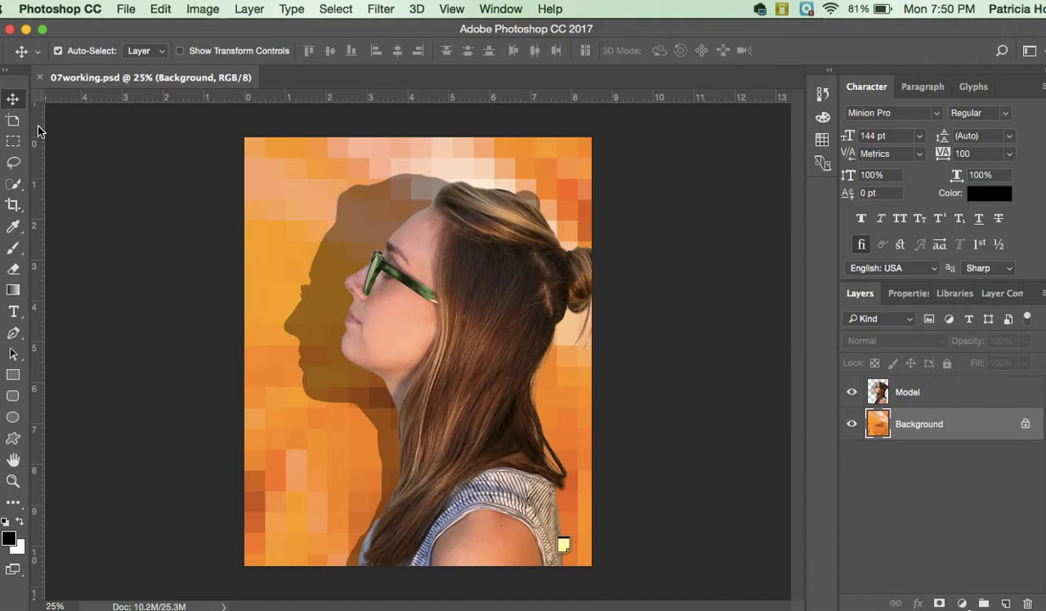
drag(39, 129, 421, 158)
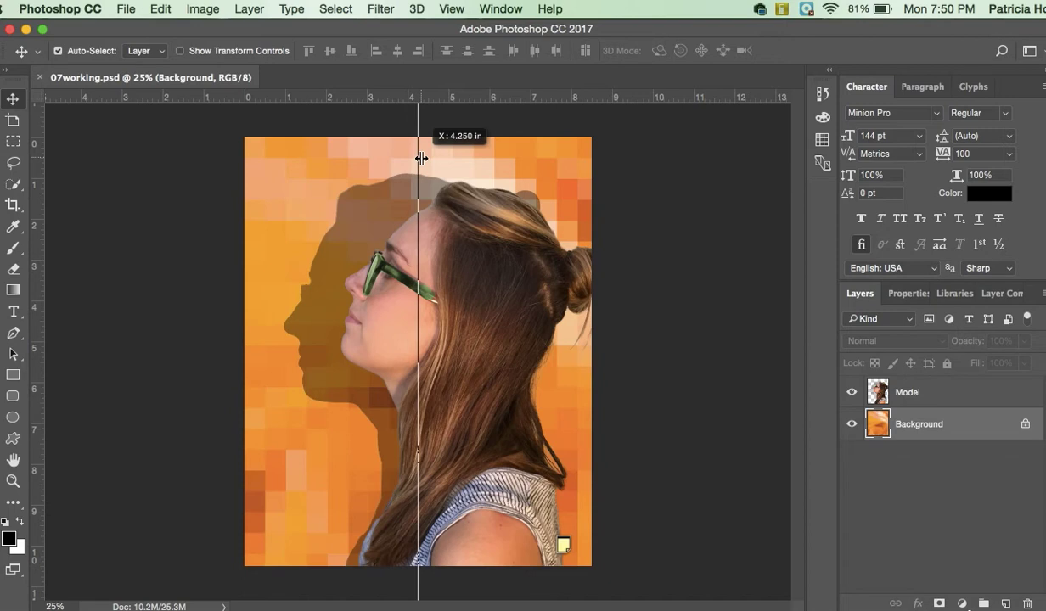
drag(422, 158, 421, 158)
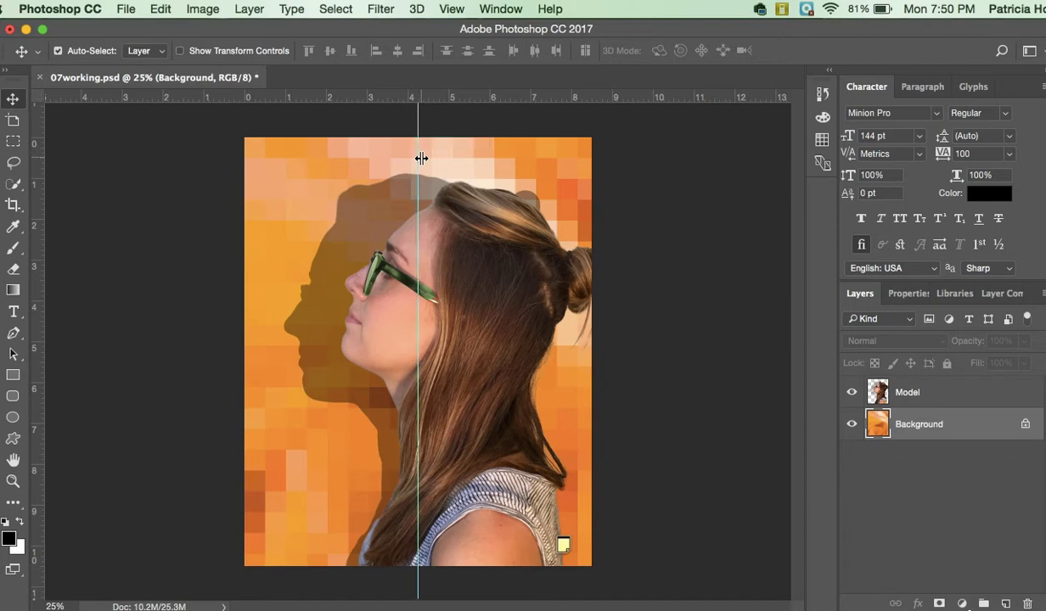
- Set the headline type to 140 pt, check tracking at 100, and turn on All Caps
click(877, 136)
text(140)
click(945, 161)
click(960, 155)
click(901, 221)
- Type the headline DIGITAL on the cover with the Horizontal Type tool
click(13, 315)
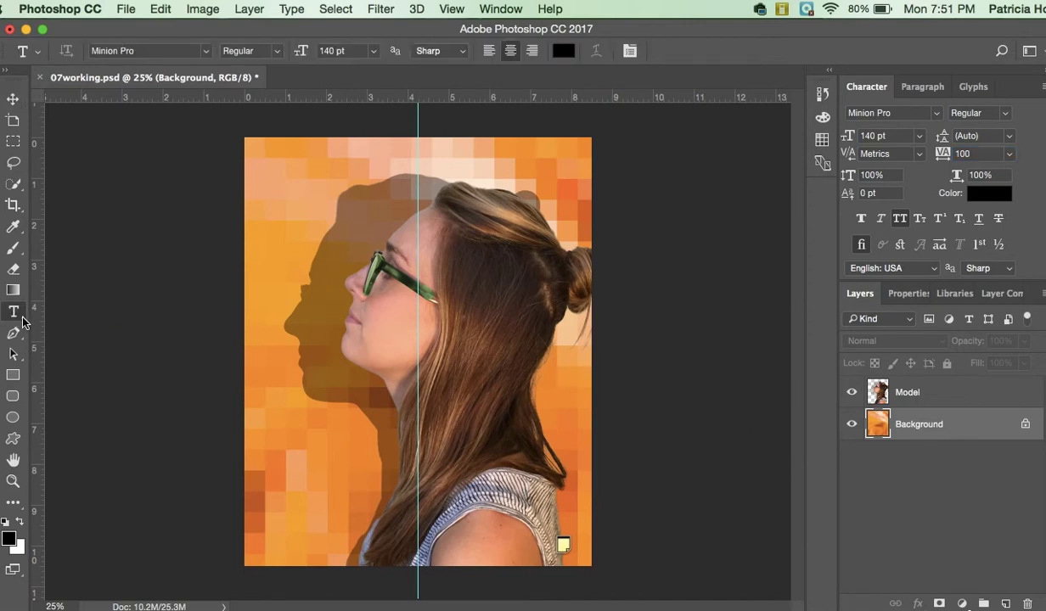
right_click(23, 318)
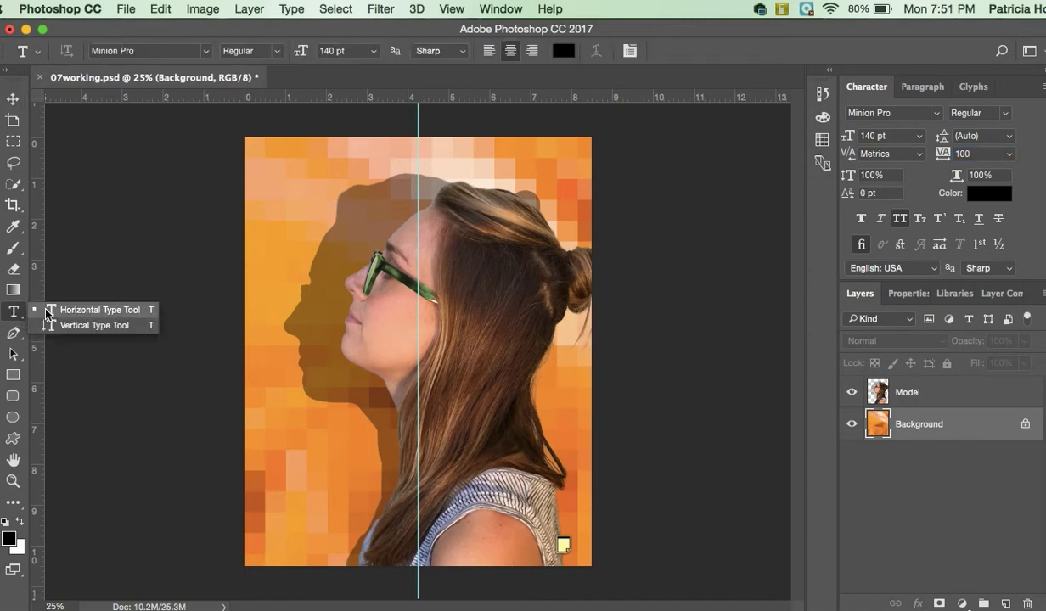
click(46, 311)
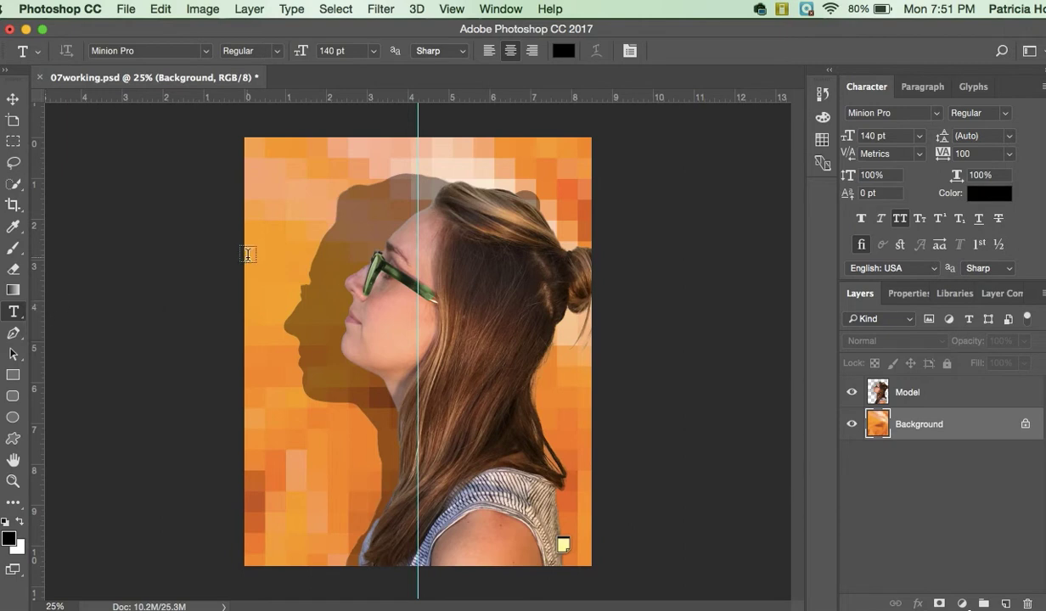
click(325, 211)
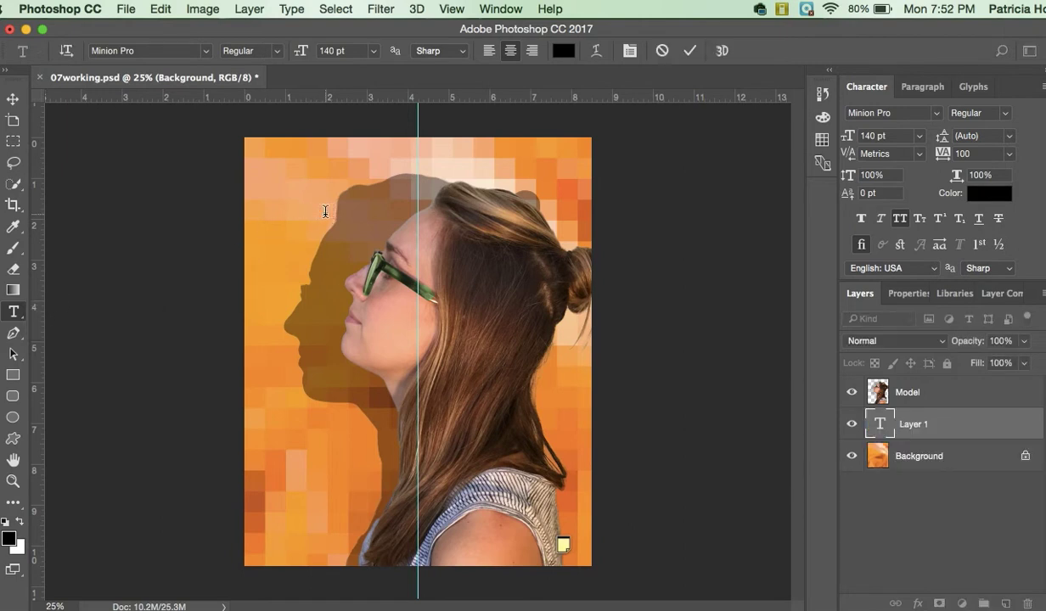
text(DIGITAL)
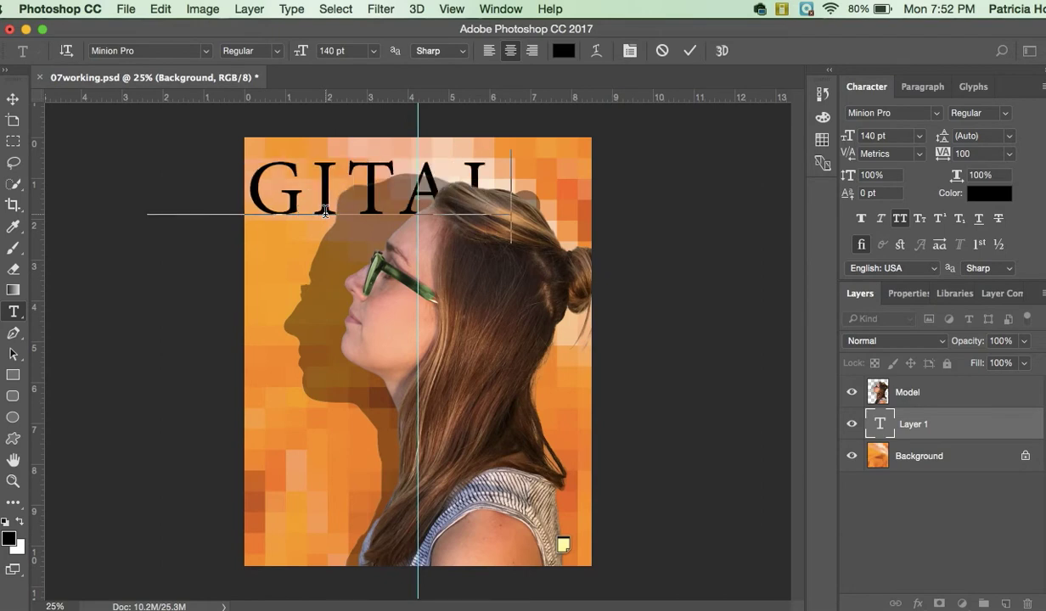
click(13, 98)
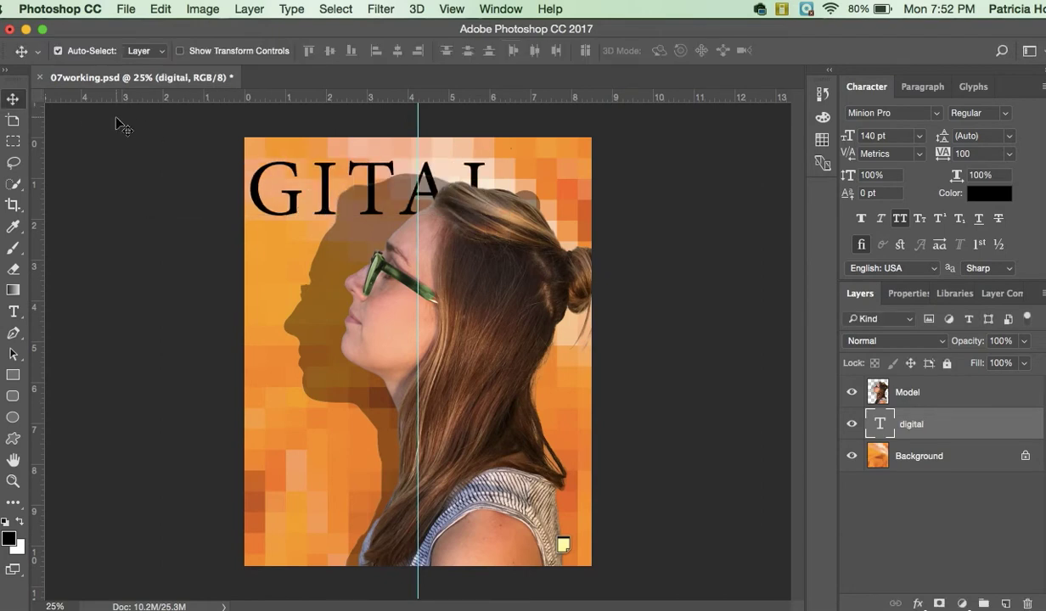
- Shift the DIGITAL headline right and move its layer above Model
drag(303, 193, 380, 188)
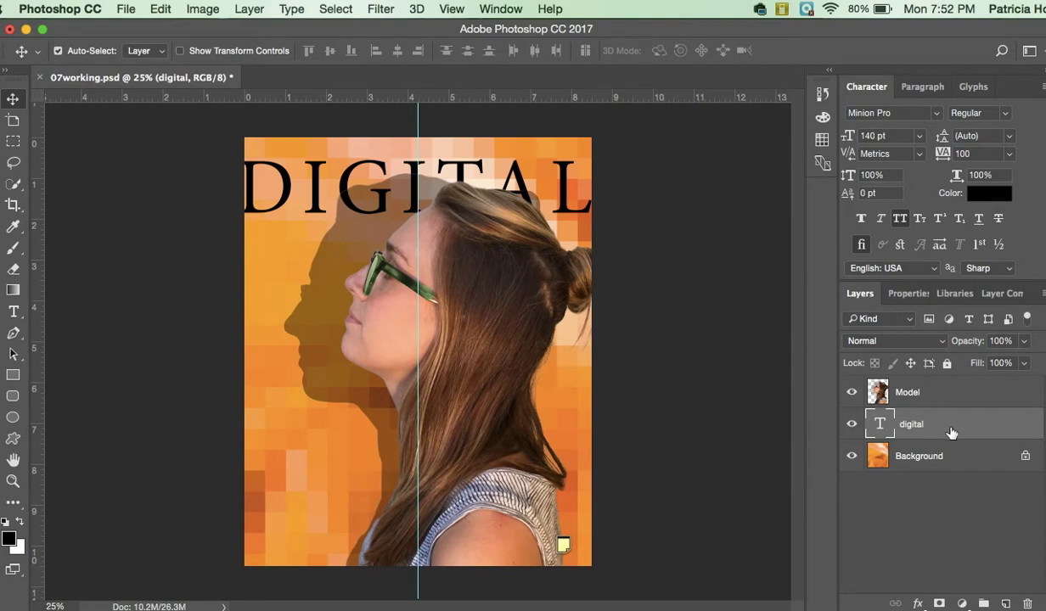
drag(951, 433, 942, 391)
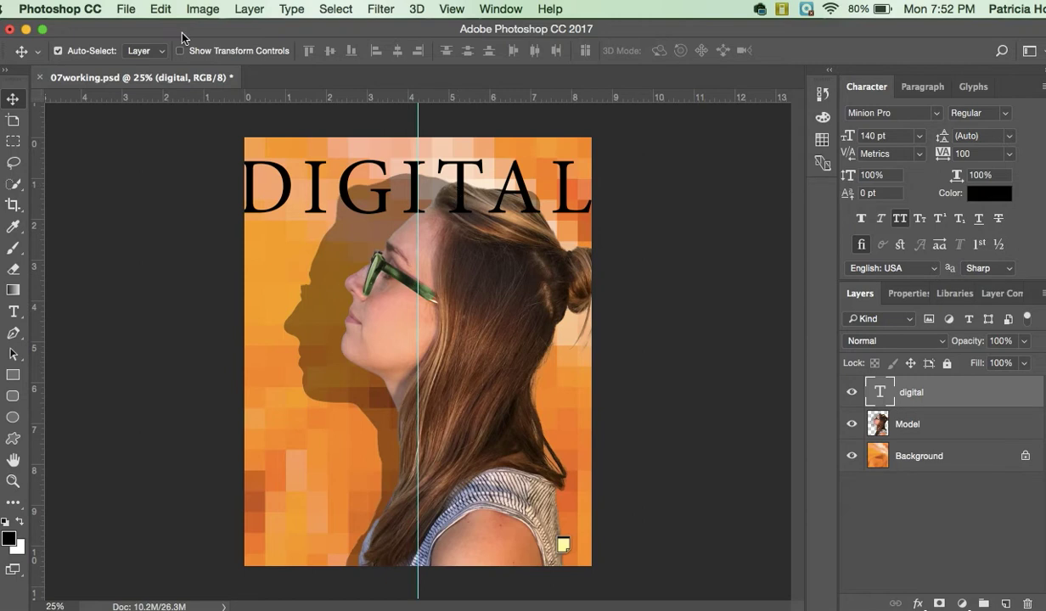
- Open circuit_board.tif from the Lesson07 folder
click(124, 9)
click(140, 44)
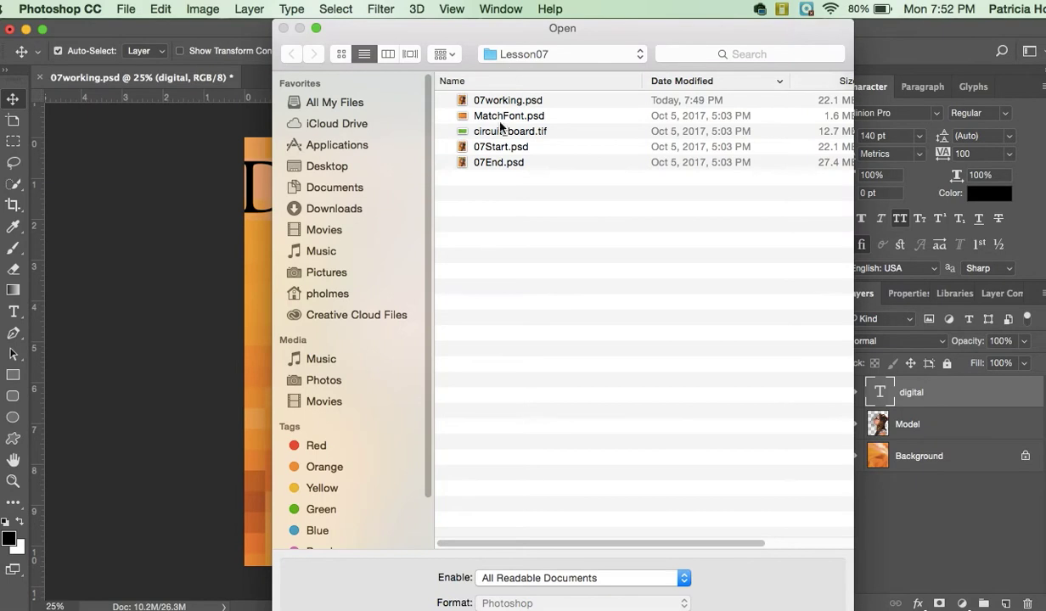
click(501, 133)
double_click(500, 133)
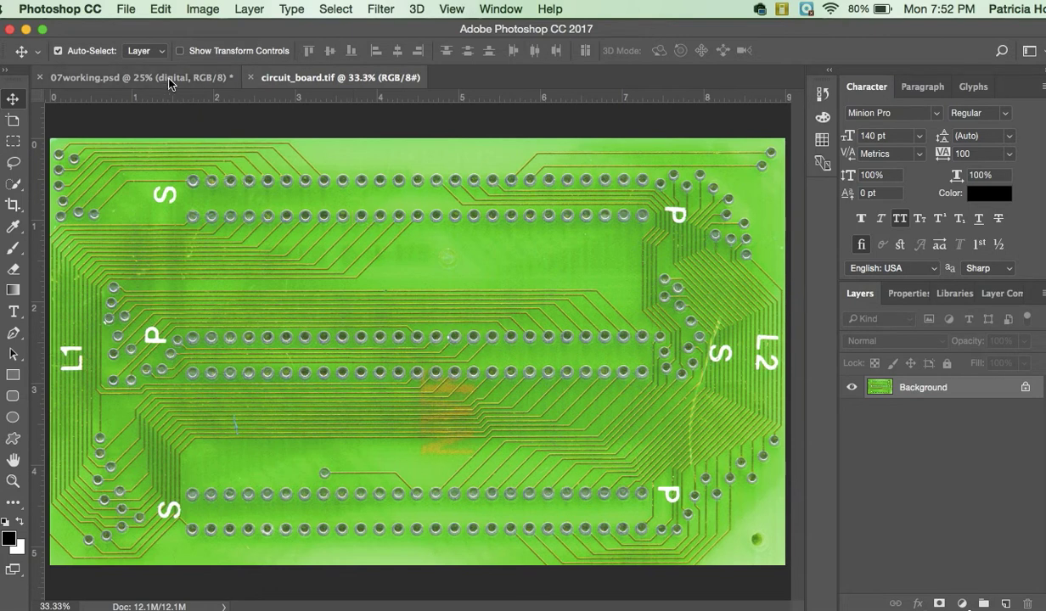
- Tile the two documents side by side with Window > Arrange > 2-up Vertical
click(501, 9)
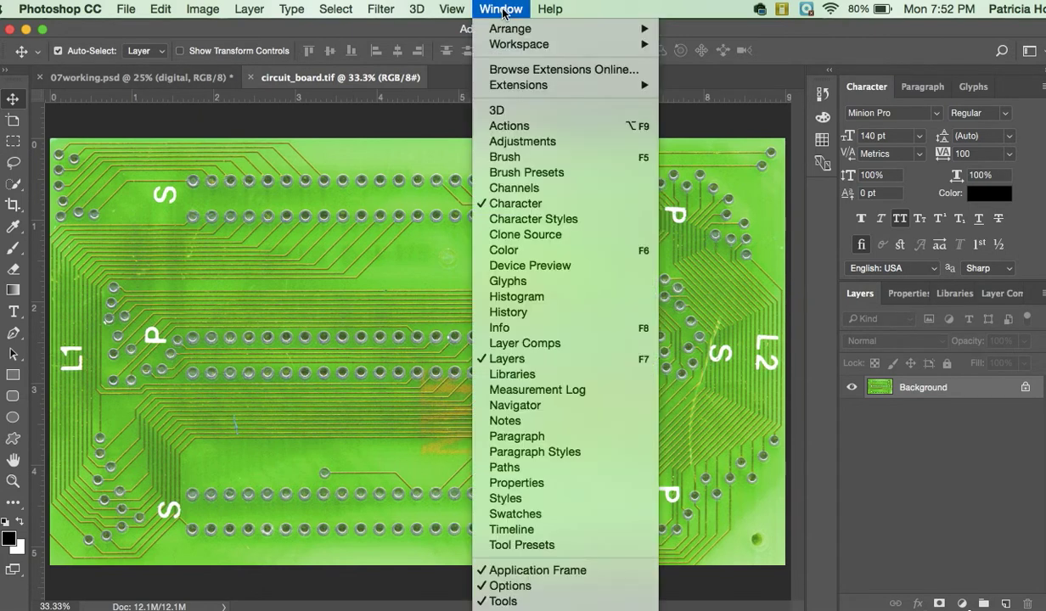
mouse_move(508, 31)
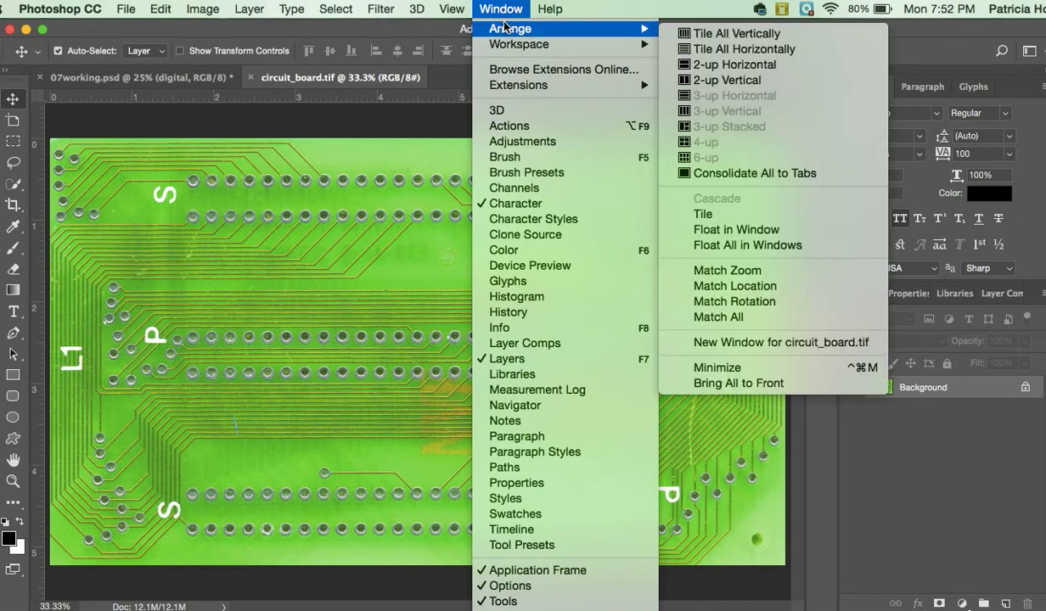
click(720, 82)
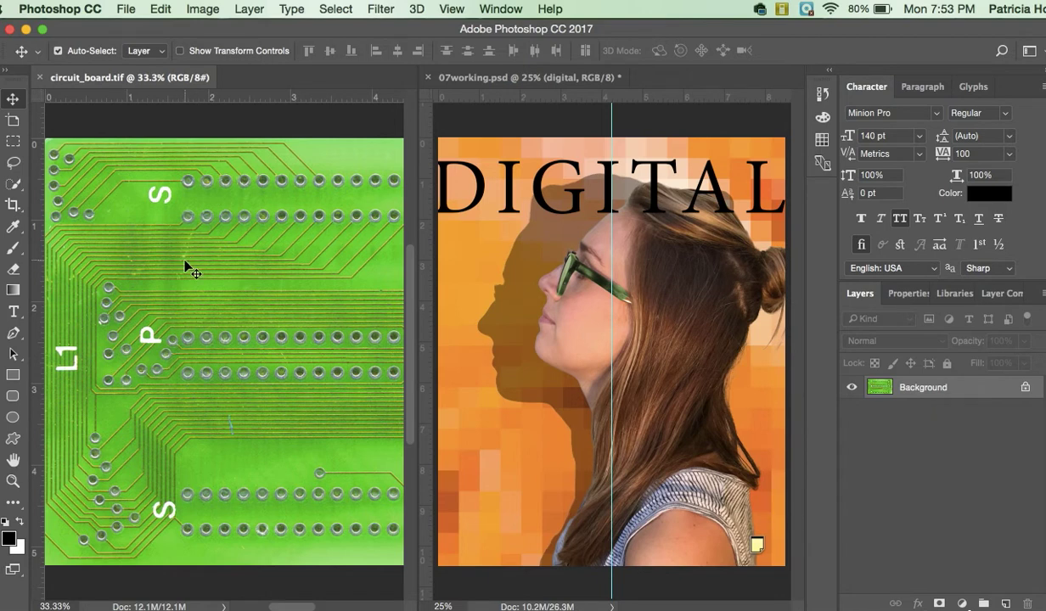
- Copy the circuit board image into 07working.psd and close circuit_board.tif
drag(186, 263, 561, 253)
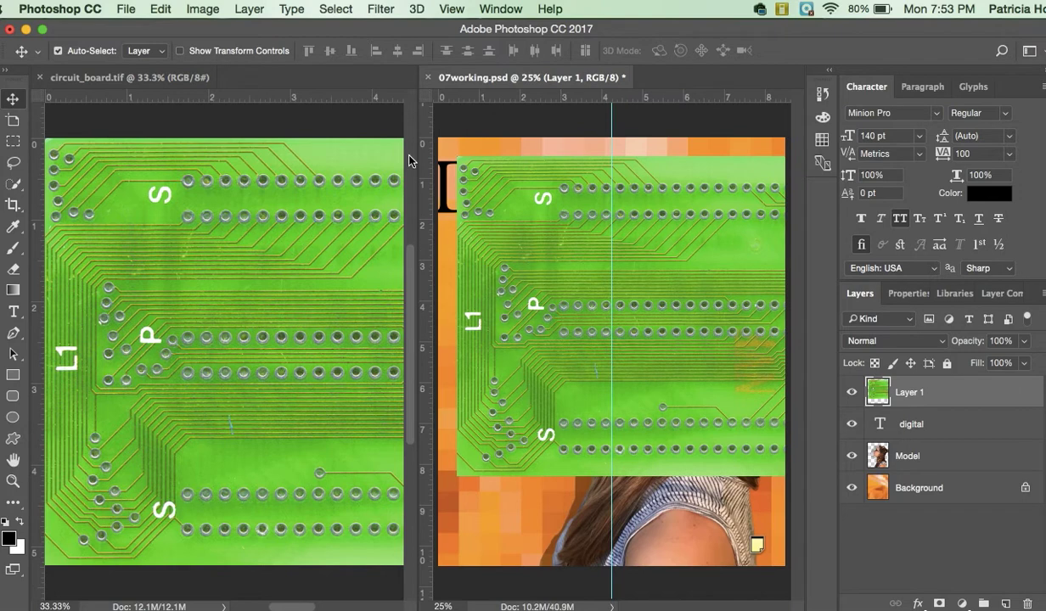
click(40, 83)
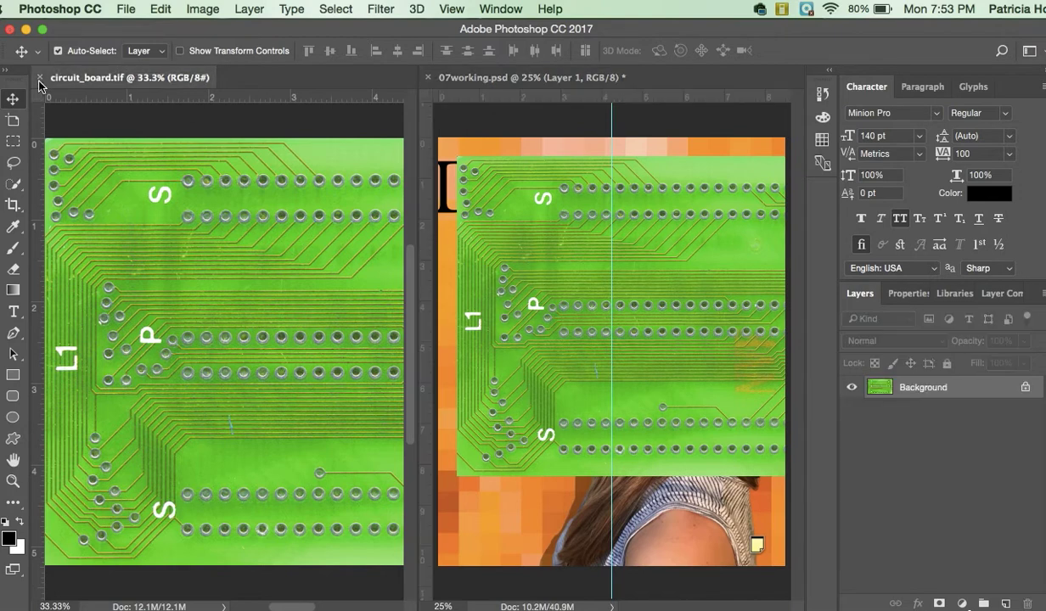
click(39, 77)
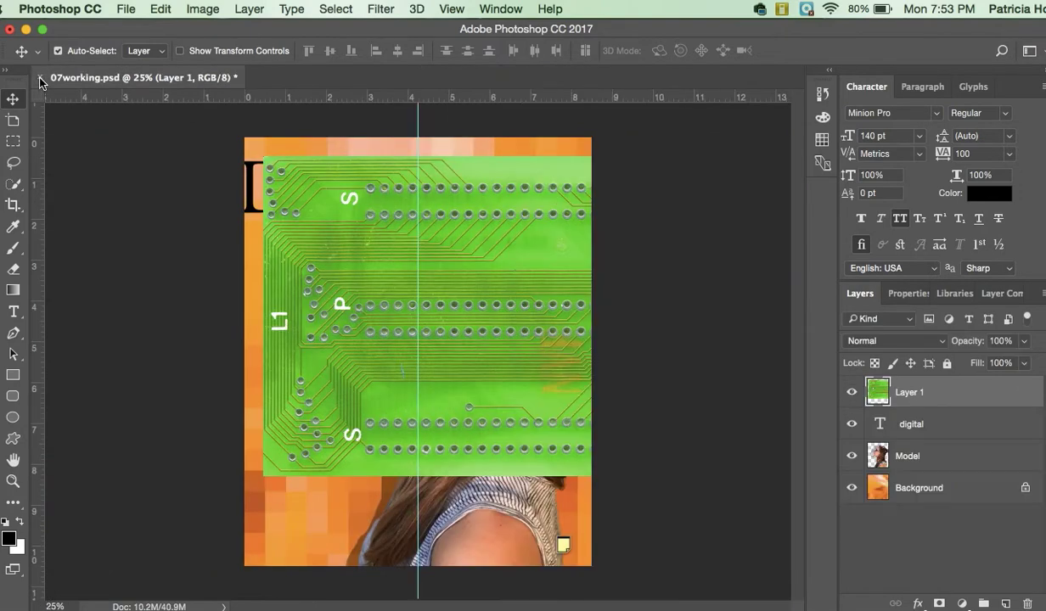
- Scale the circuit board layer with Free Transform into a band across the cover's top
drag(317, 327, 240, 342)
key(super+t)
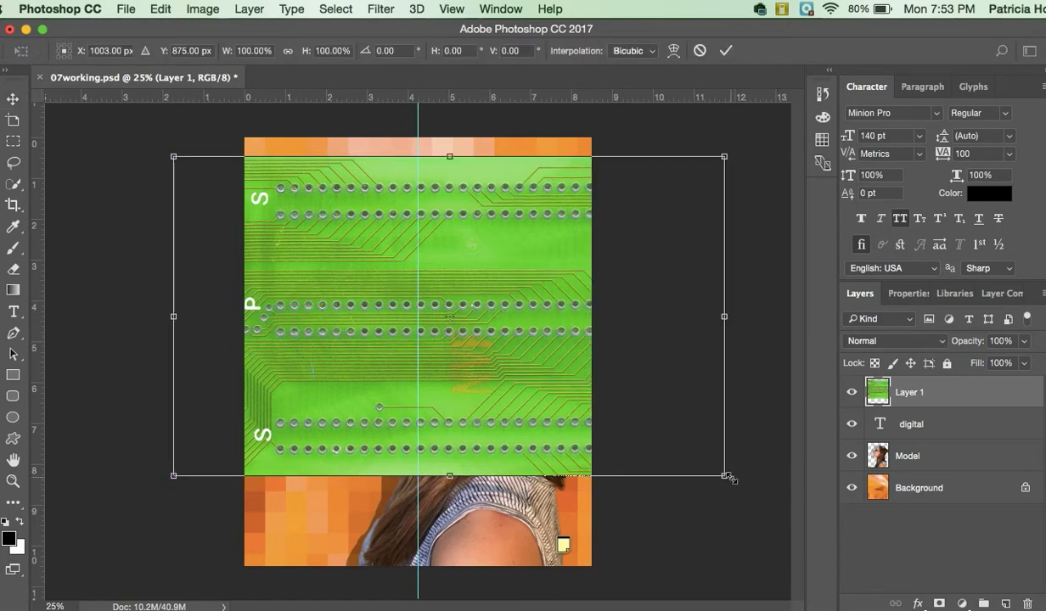
drag(726, 478, 540, 285)
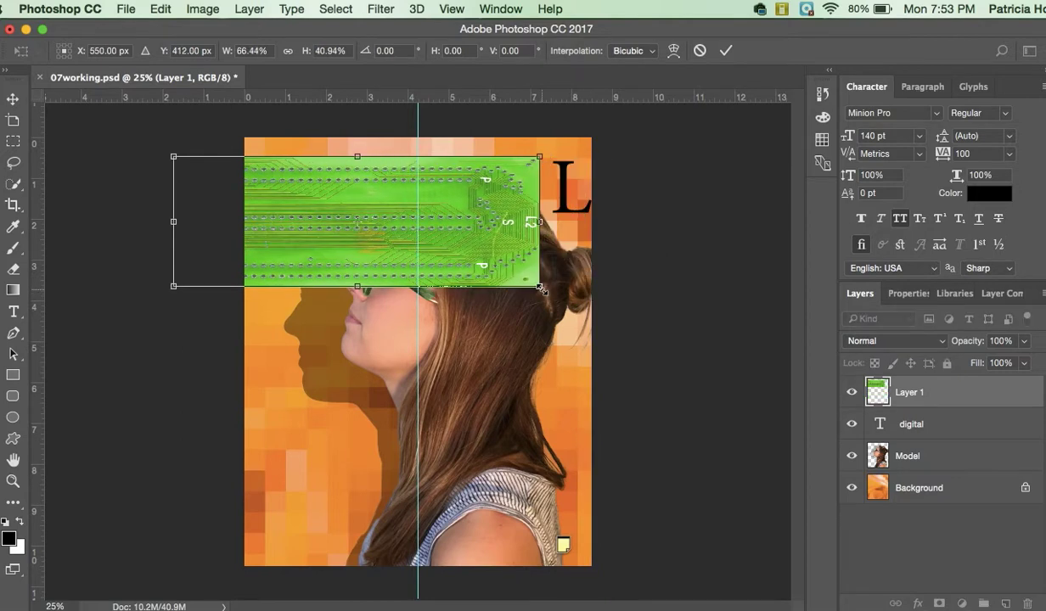
drag(466, 242, 529, 222)
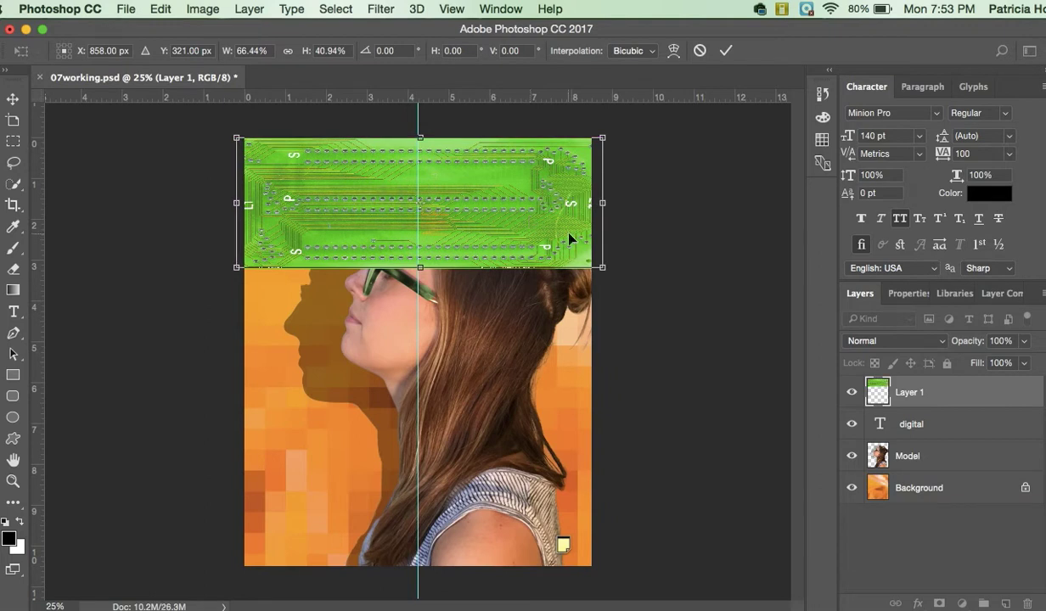
key(Return)
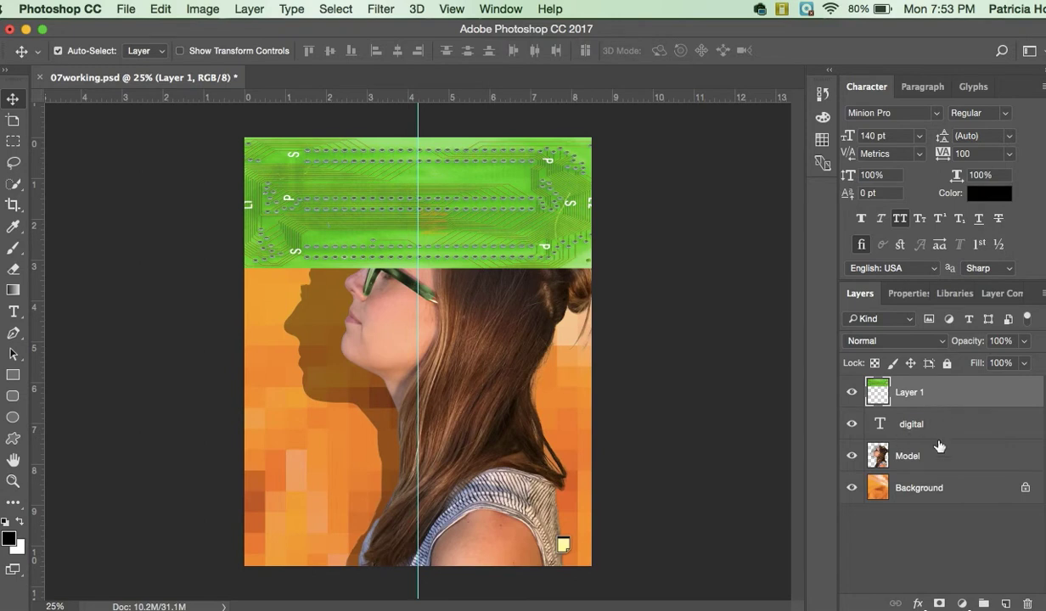
- Clip Layer 1's circuit board to the digital text layer with Create Clipping Mask
right_click(967, 396)
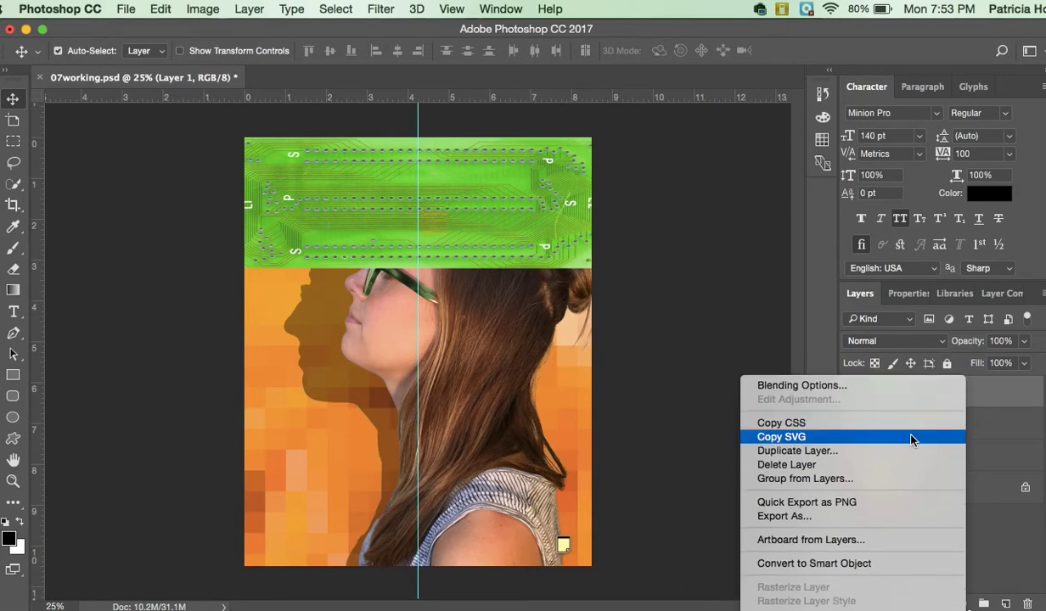
scroll(910, 437, down, 6)
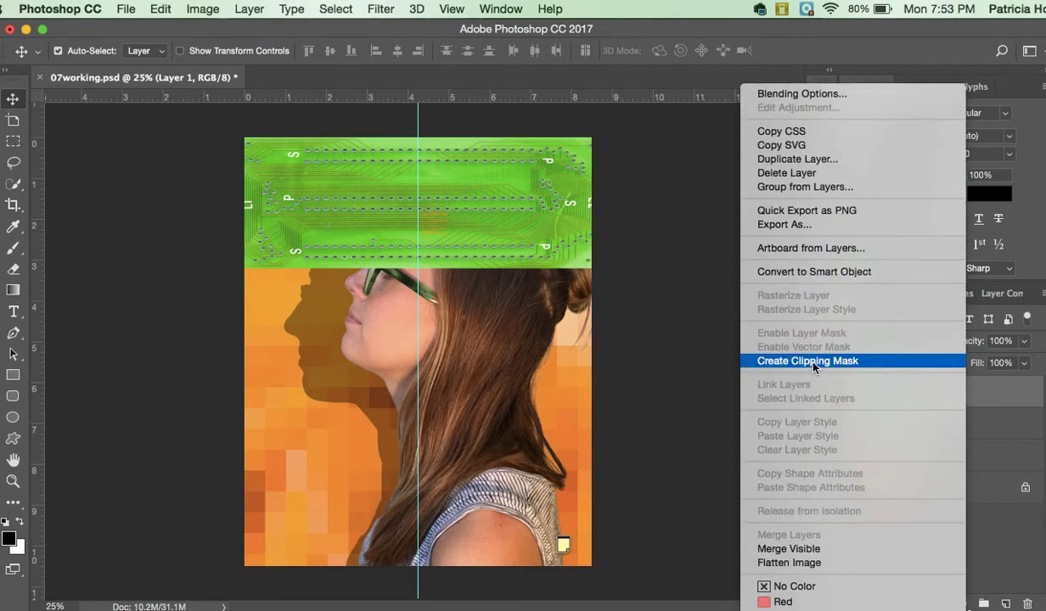
click(812, 363)
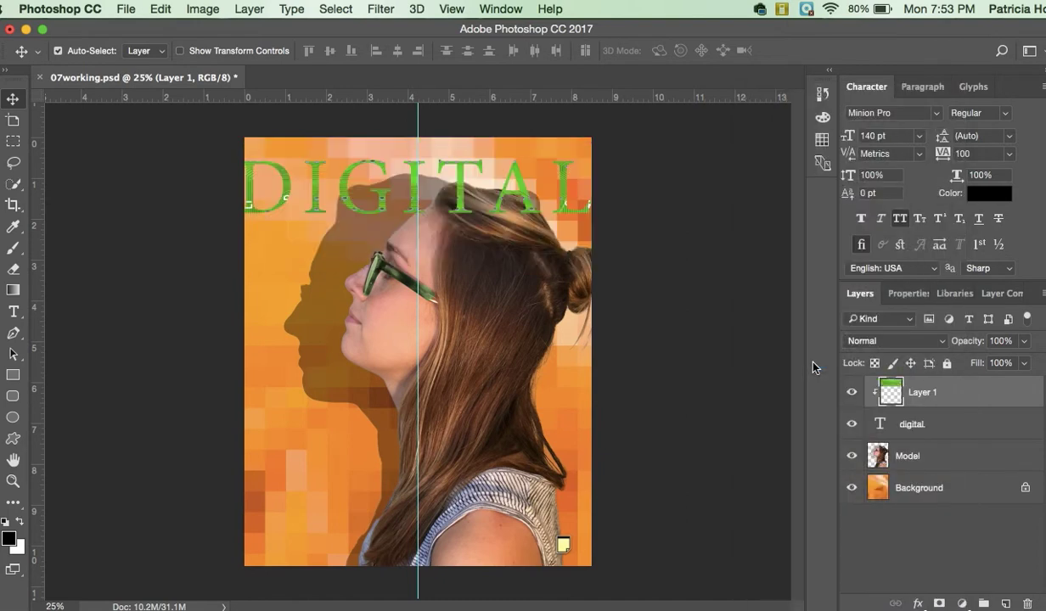